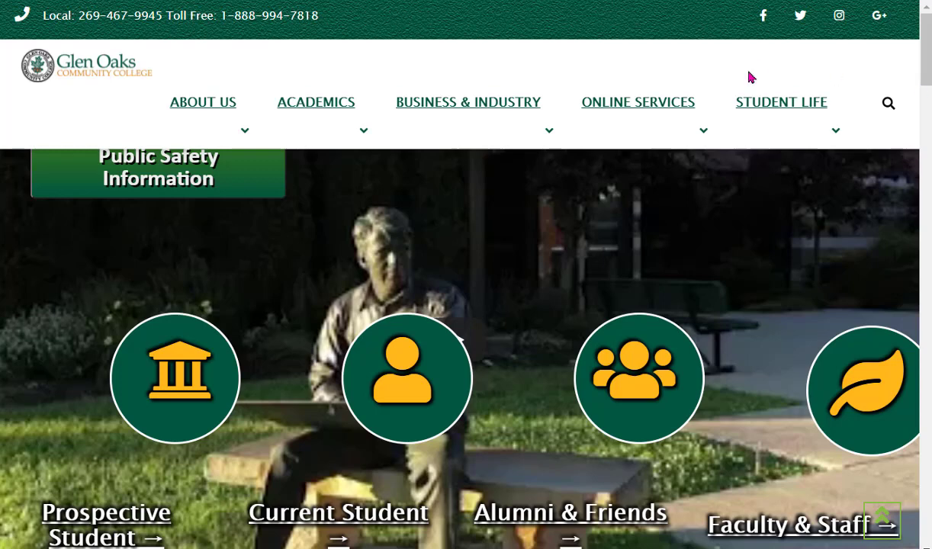
- Open the MyGOCC sign-in page from the Online Services menu of the Glen Oaks site
mouse_move(645, 104)
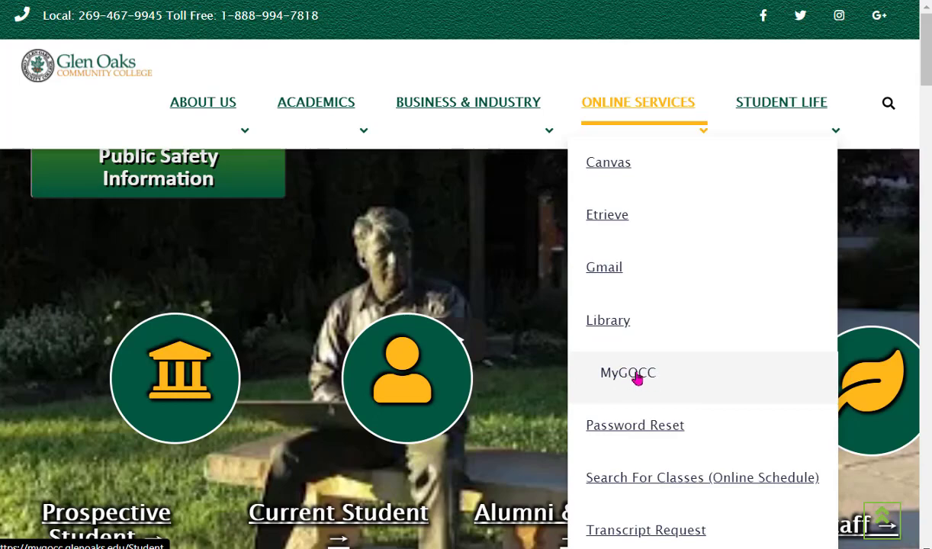
left_click(637, 379)
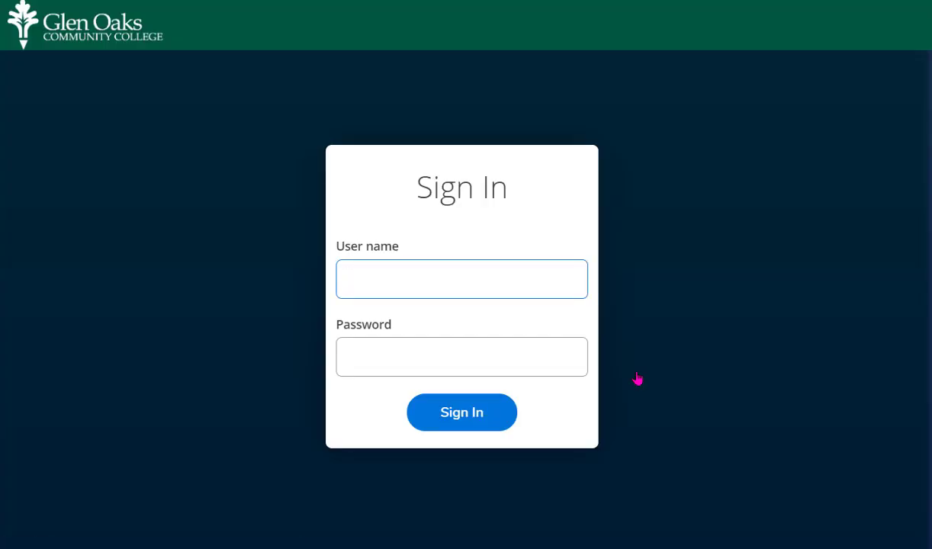
- Sign in to Colleague Self-Service with the account user name and password
key("Tab")
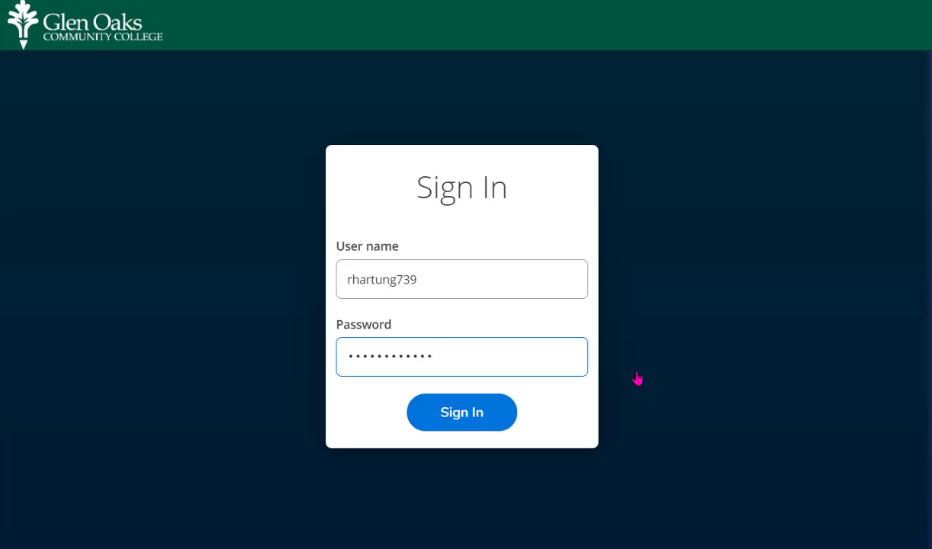
key("Return")
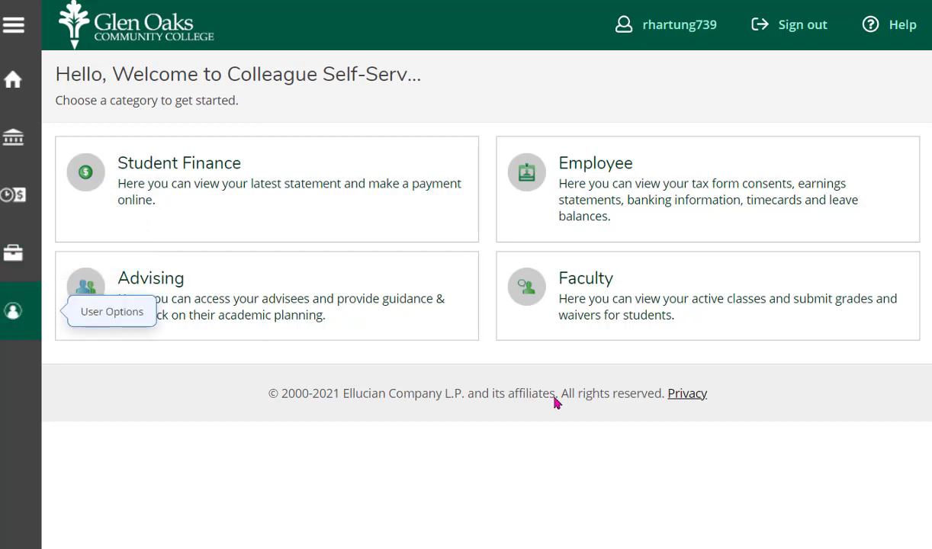
left_click(12, 314)
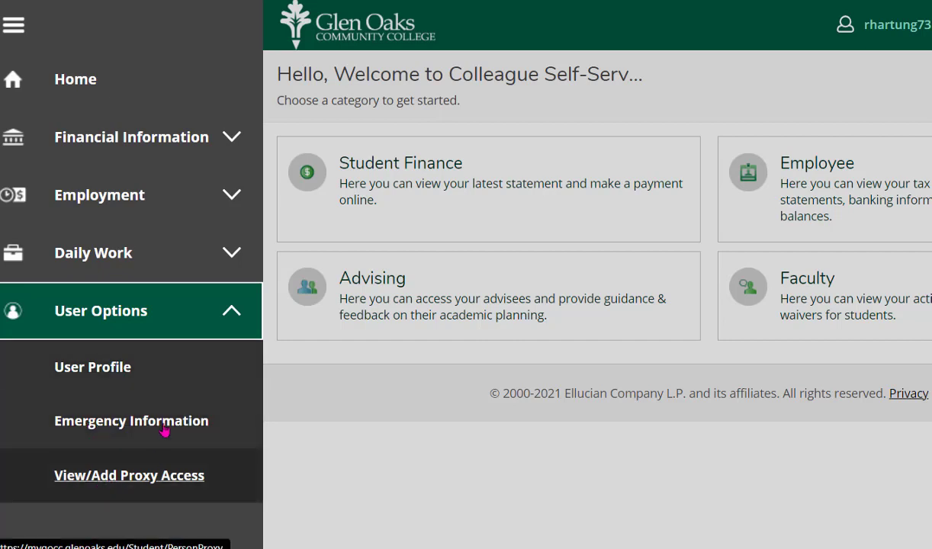
left_click(100, 314)
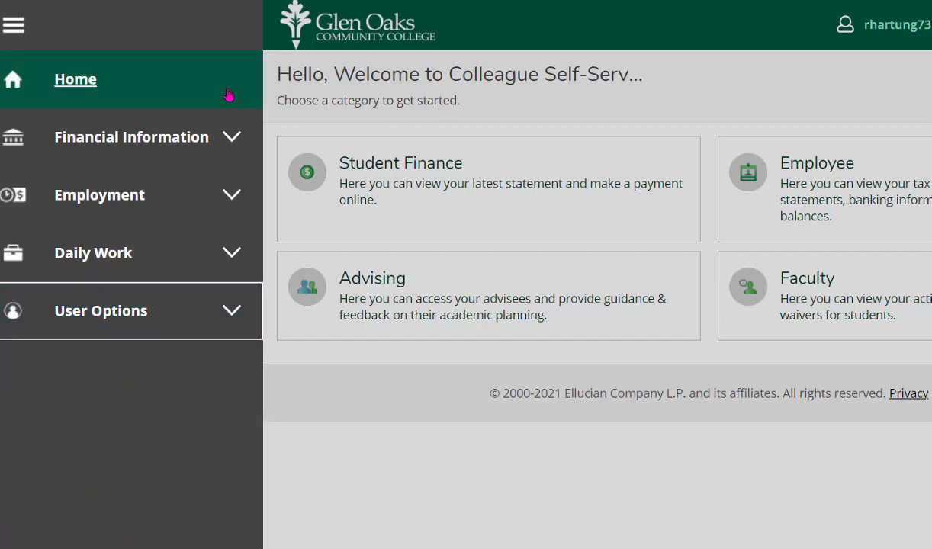
left_click(29, 28)
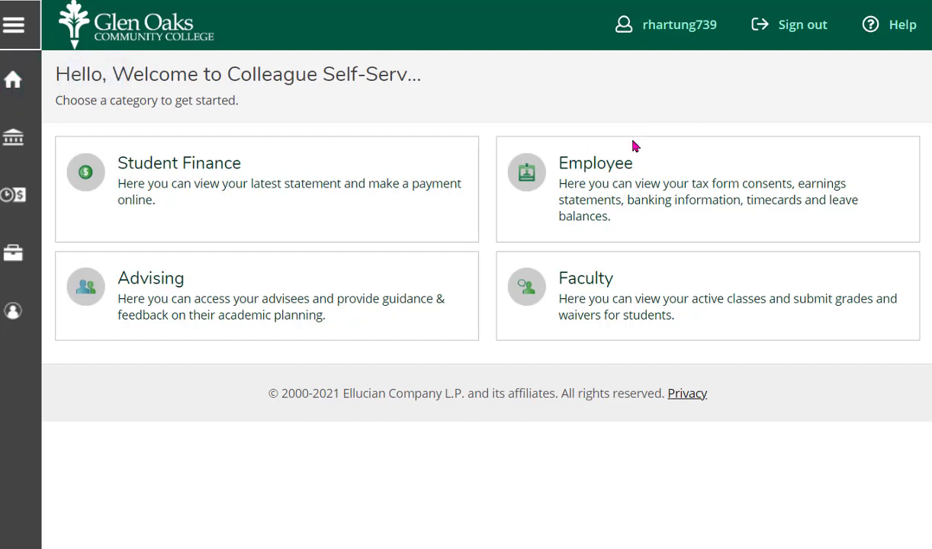
- Review the W-2 statements on the Employee Tax Information page, then return to Employee Overview
left_click(596, 169)
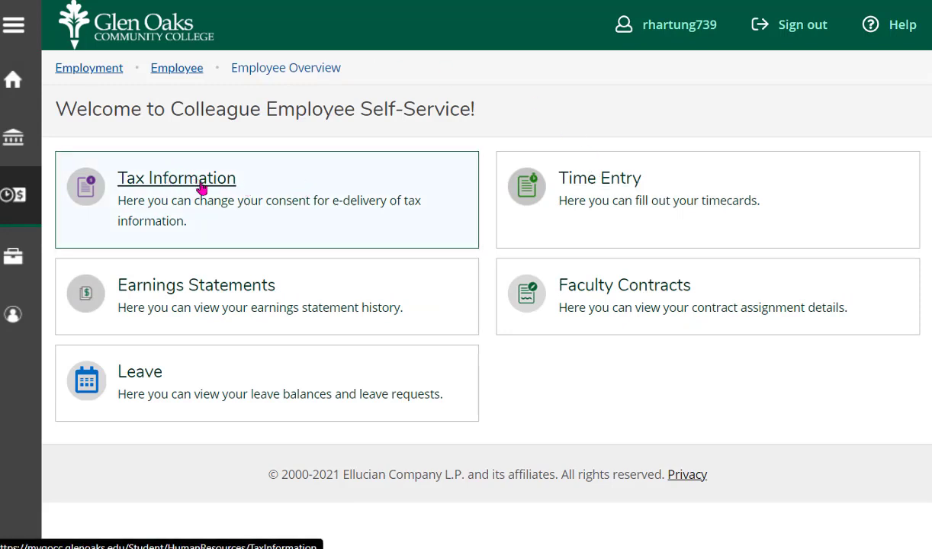
left_click(200, 188)
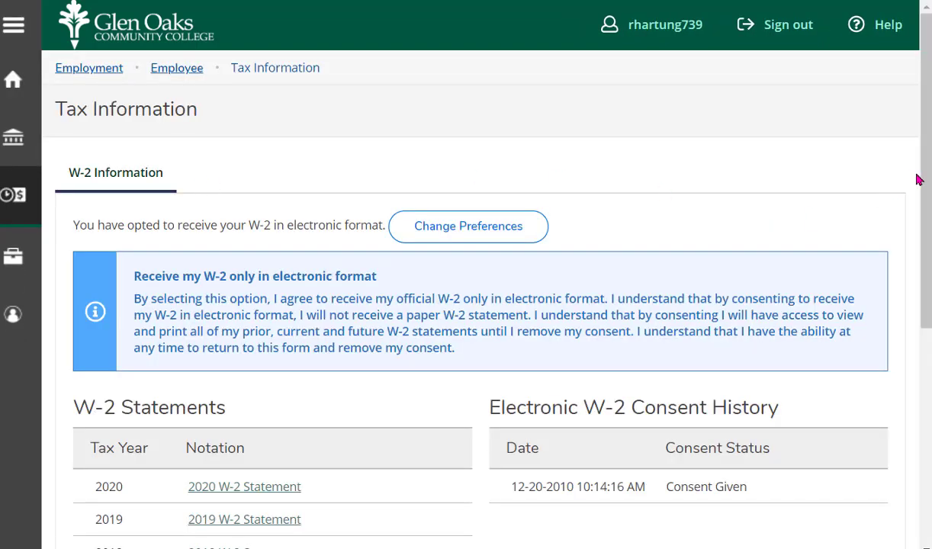
scroll(917, 178, "down", 3)
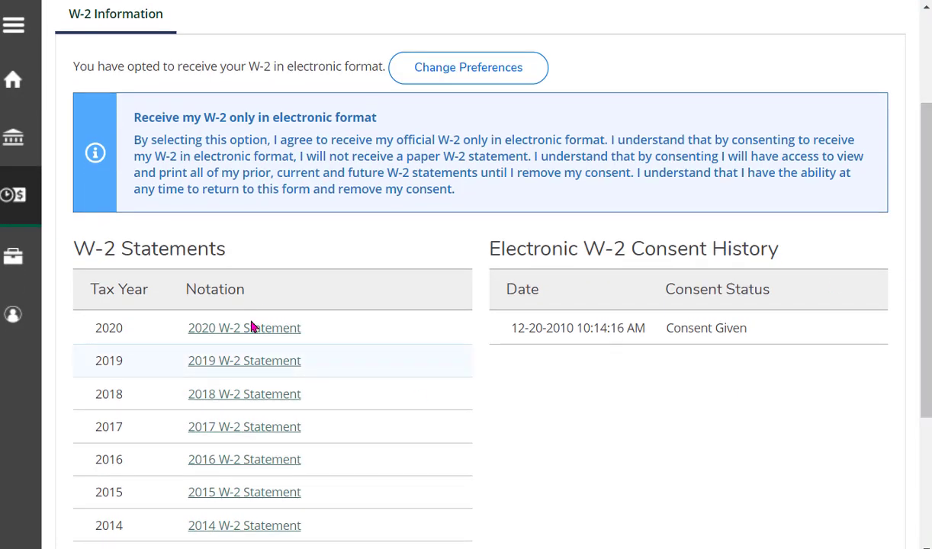
scroll(322, 90, "up", 3)
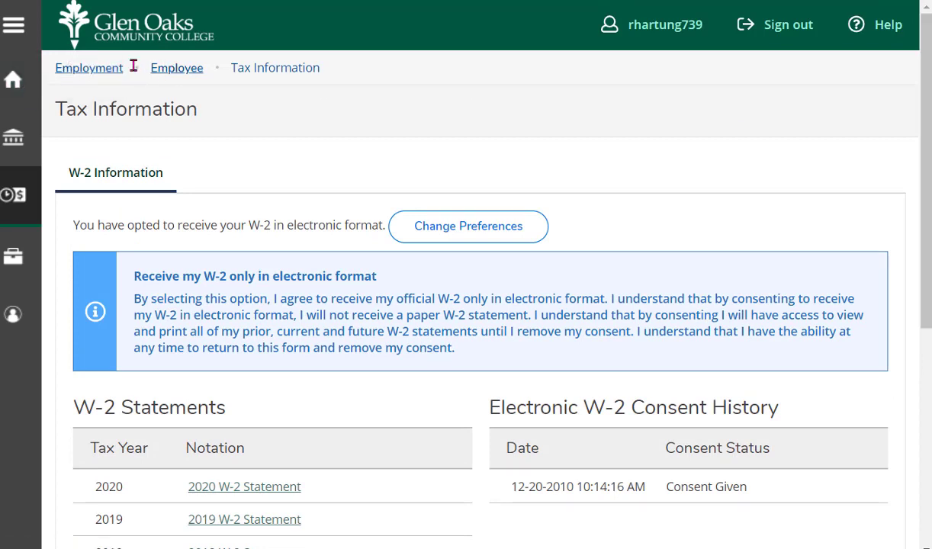
mouse_move(183, 72)
left_click(154, 96)
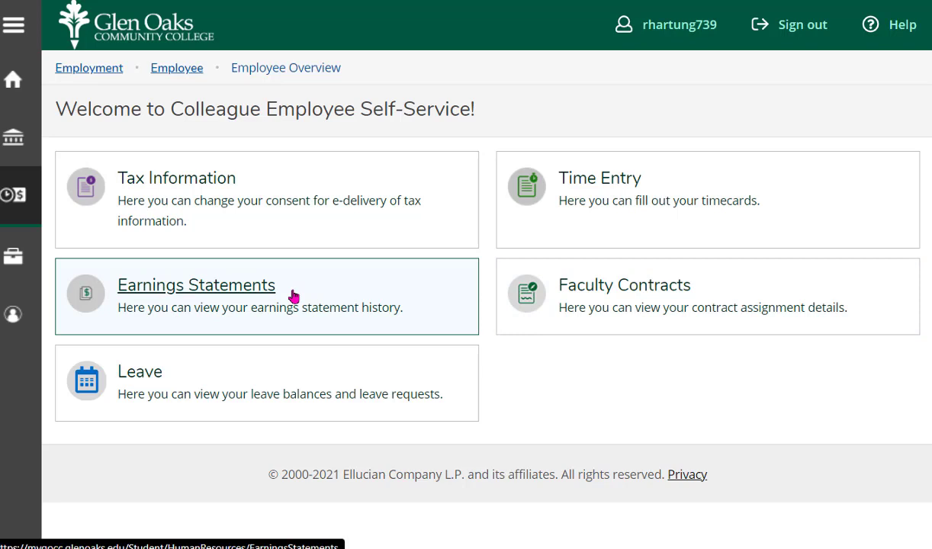
- Download the 07/16/2021 earnings statement PDF, then go back to Employee Overview via the breadcrumb
left_click(247, 291)
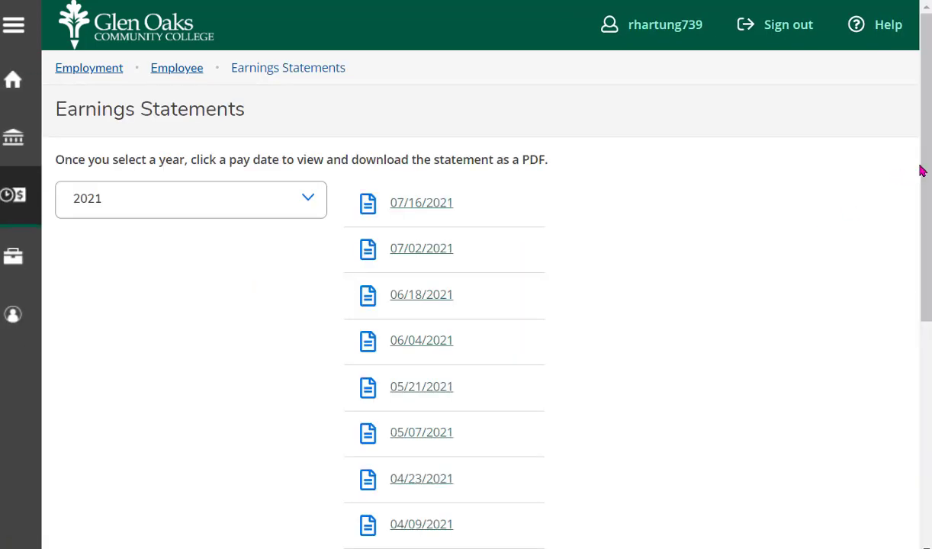
left_click_drag(922, 170, 926, 181)
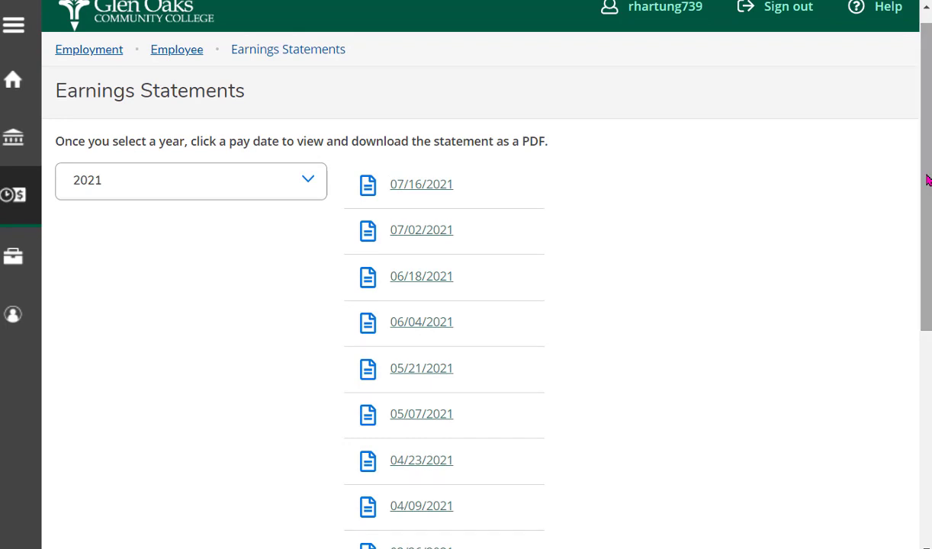
left_click(432, 187)
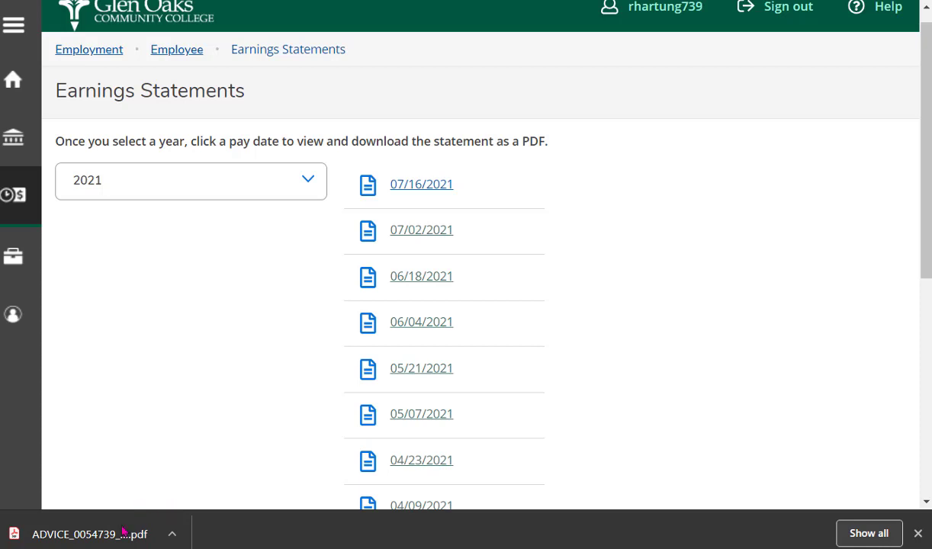
left_click(193, 51)
left_click(172, 93)
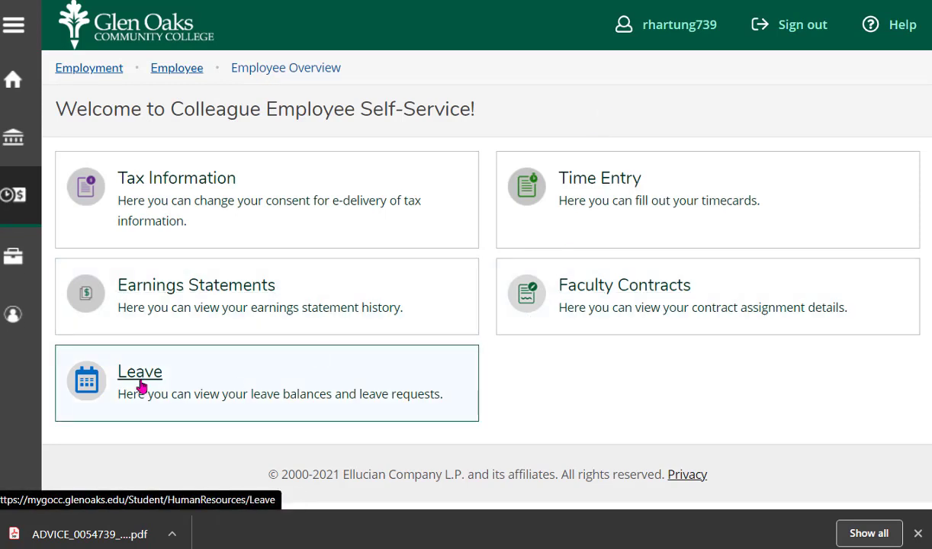
left_click(142, 387)
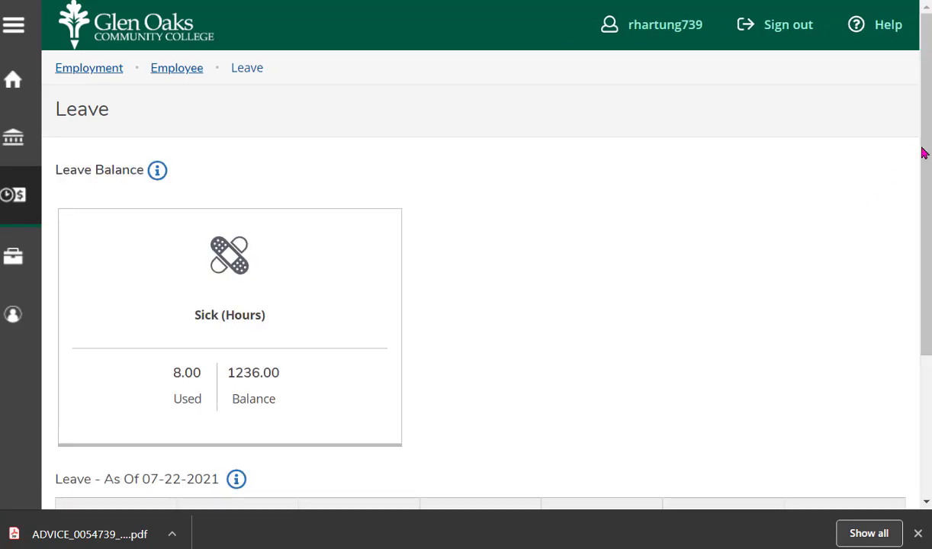
left_click_drag(927, 159, 921, 290)
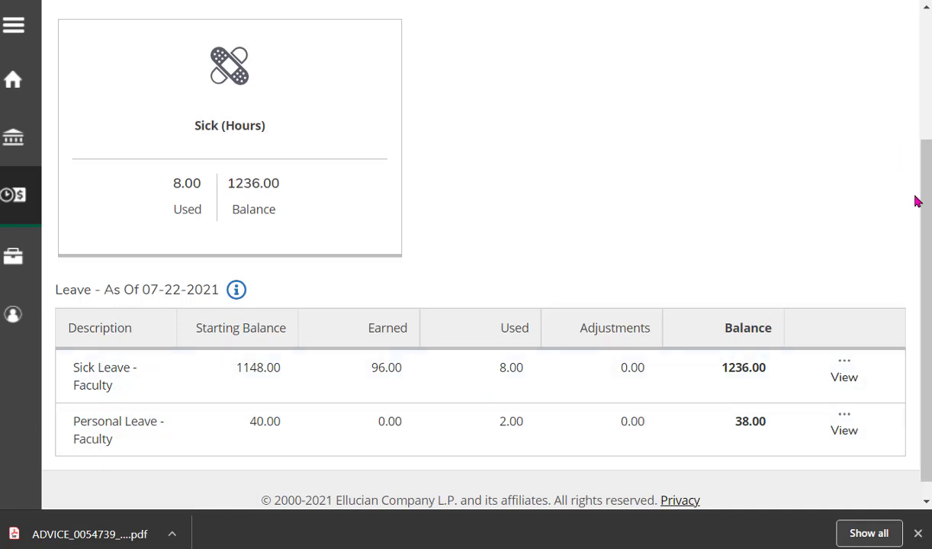
left_click_drag(922, 205, 925, 38)
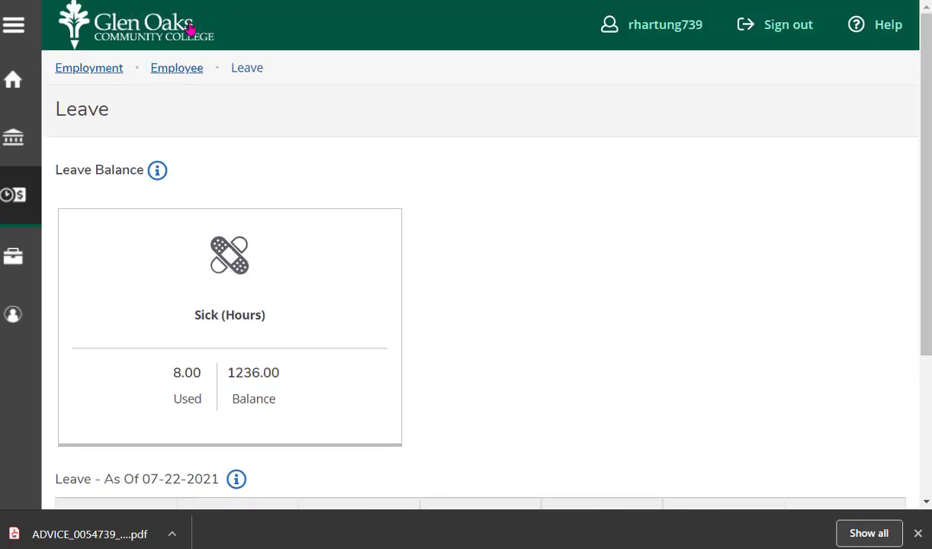
left_click(167, 69)
left_click(180, 93)
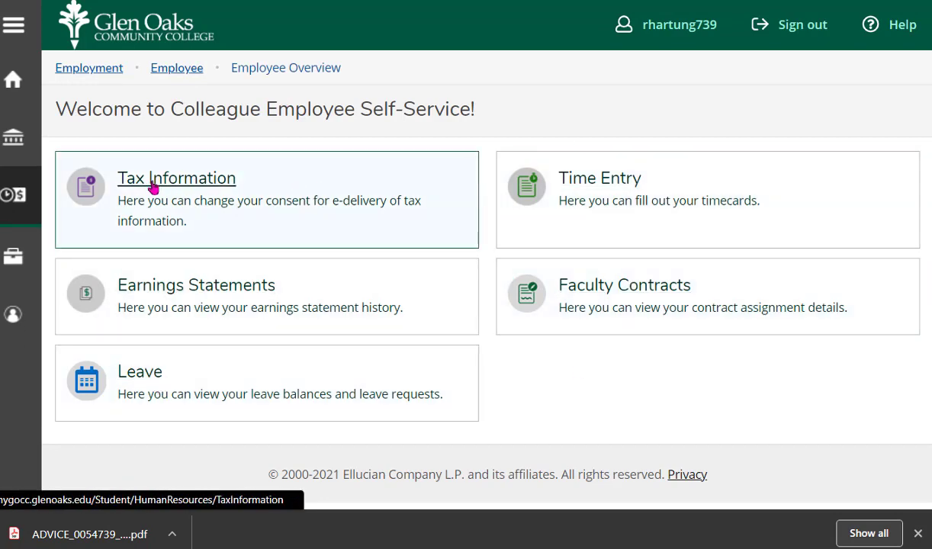
left_click(13, 83)
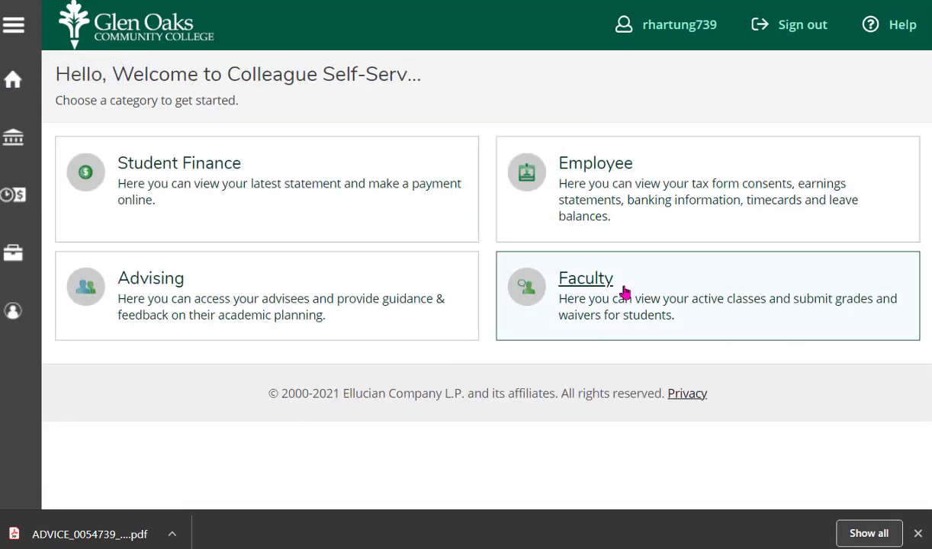
left_click(593, 287)
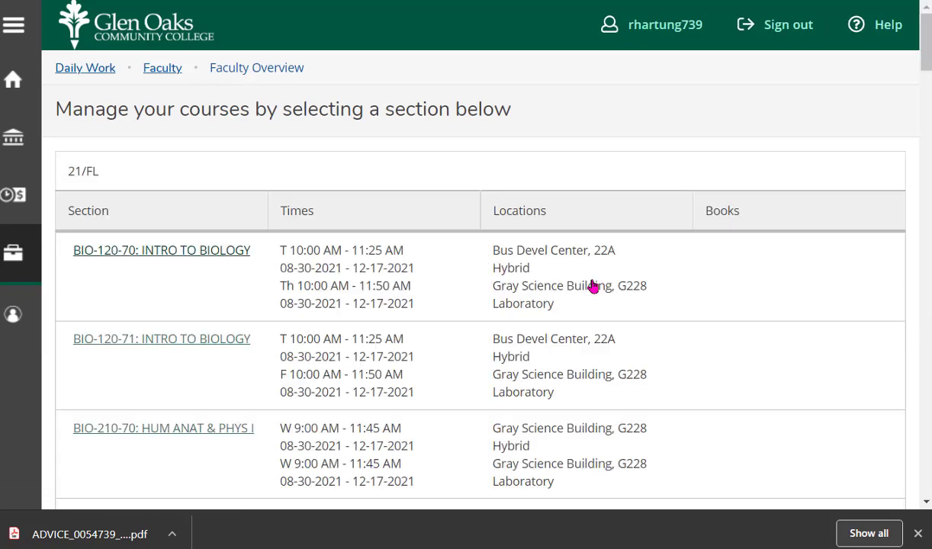
mouse_move(929, 52)
left_mouse_down()
mouse_move(929, 109)
mouse_move(929, 64)
left_mouse_up()
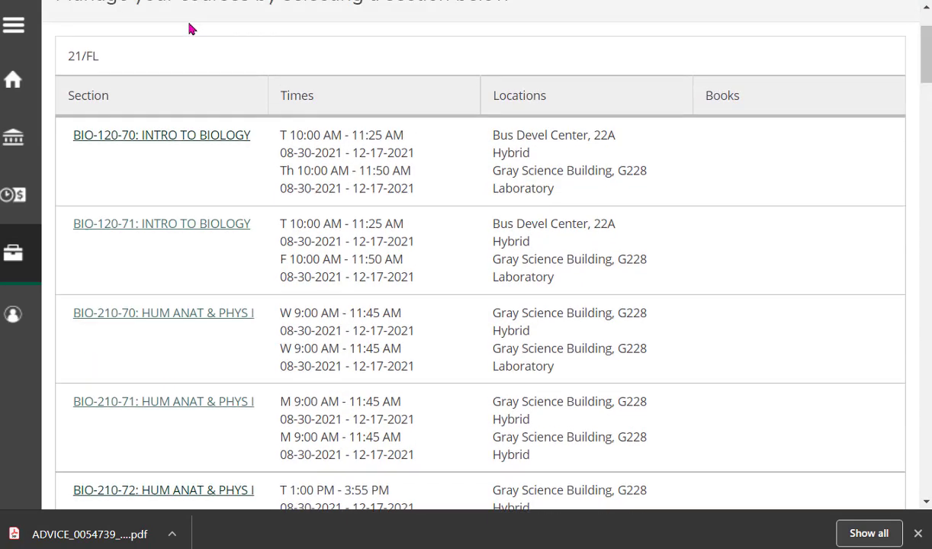
left_click_drag(100, 56, 64, 60)
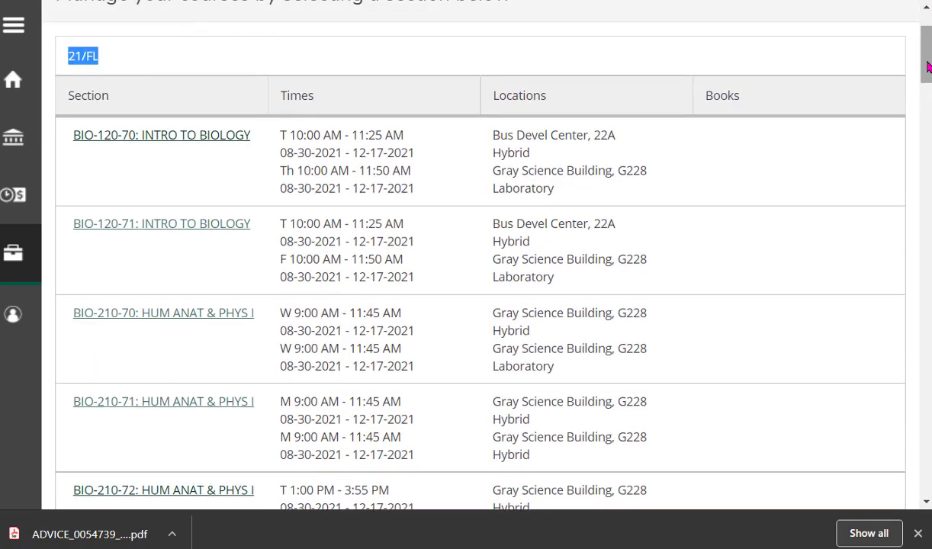
left_click_drag(925, 66, 923, 135)
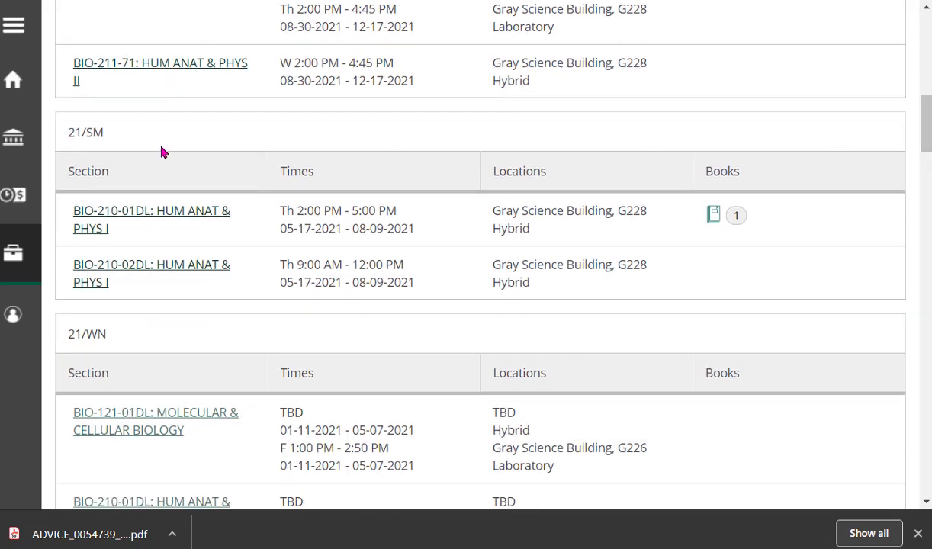
left_click_drag(126, 138, 69, 133)
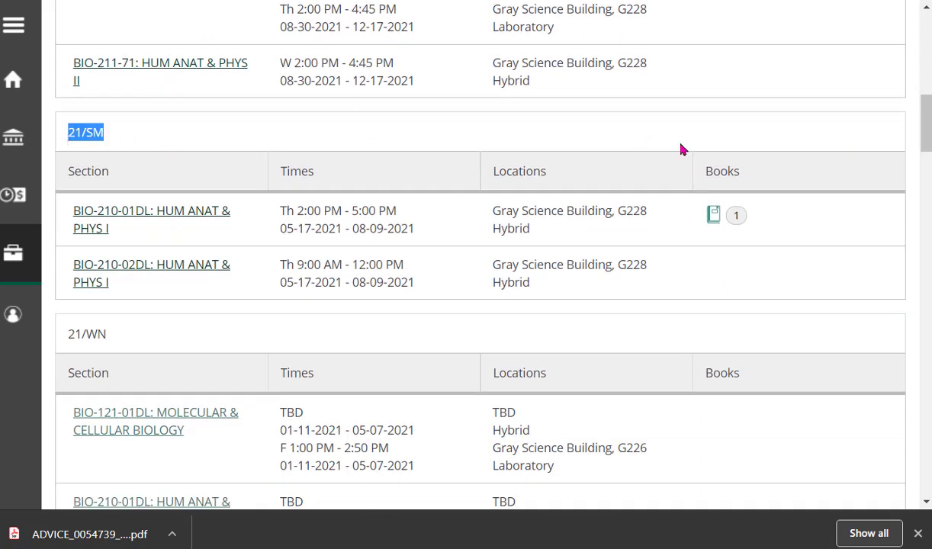
left_click_drag(925, 144, 925, 494)
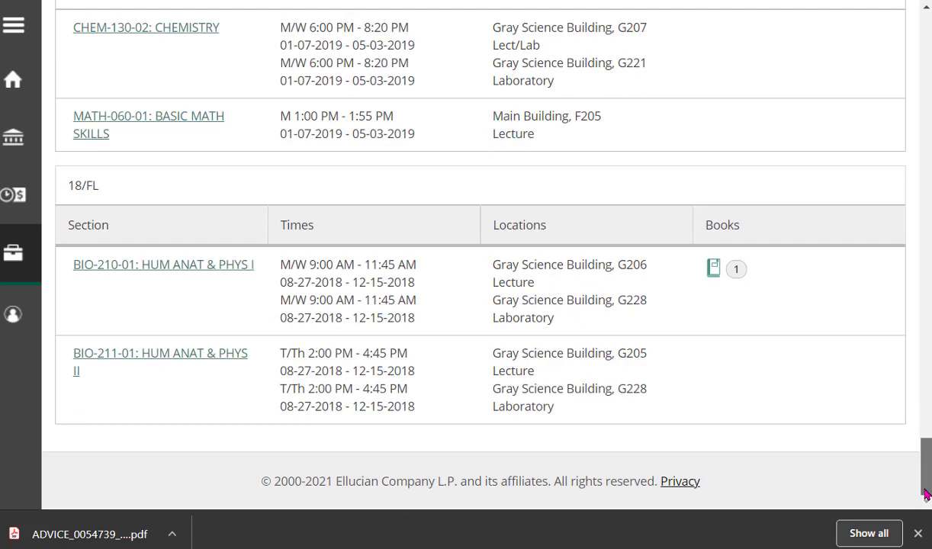
left_click_drag(926, 494, 926, 120)
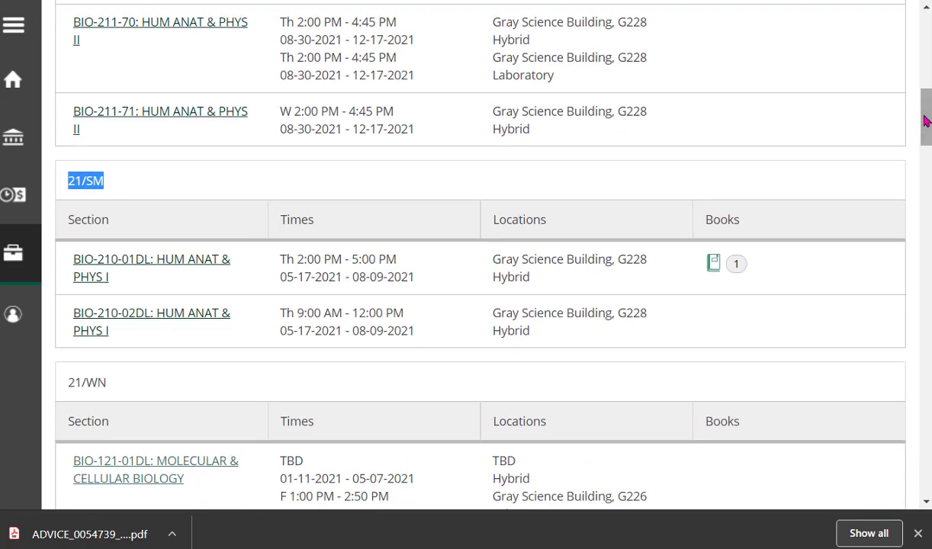
left_click(684, 178)
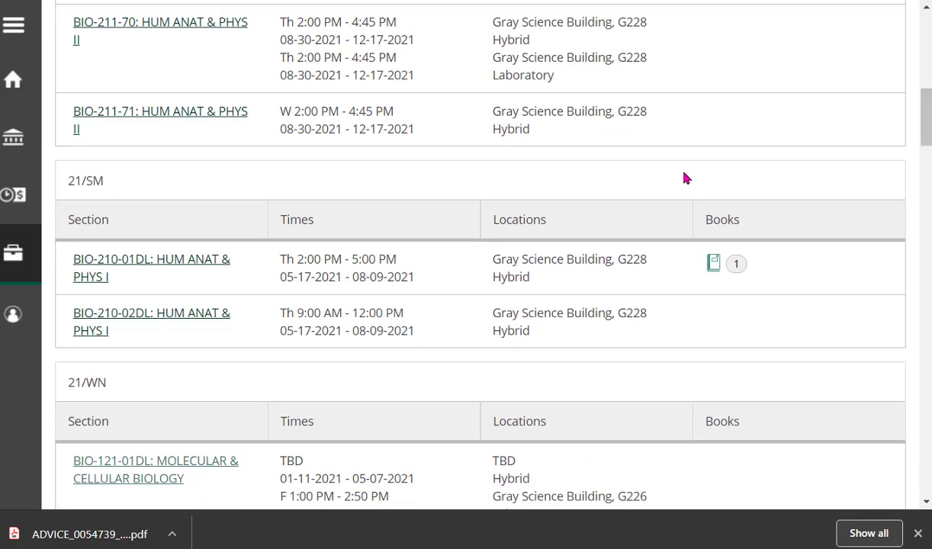
- Open the BIO-210-01DL: HUM ANAT & PHYS I section and look over its roster
left_click(167, 260)
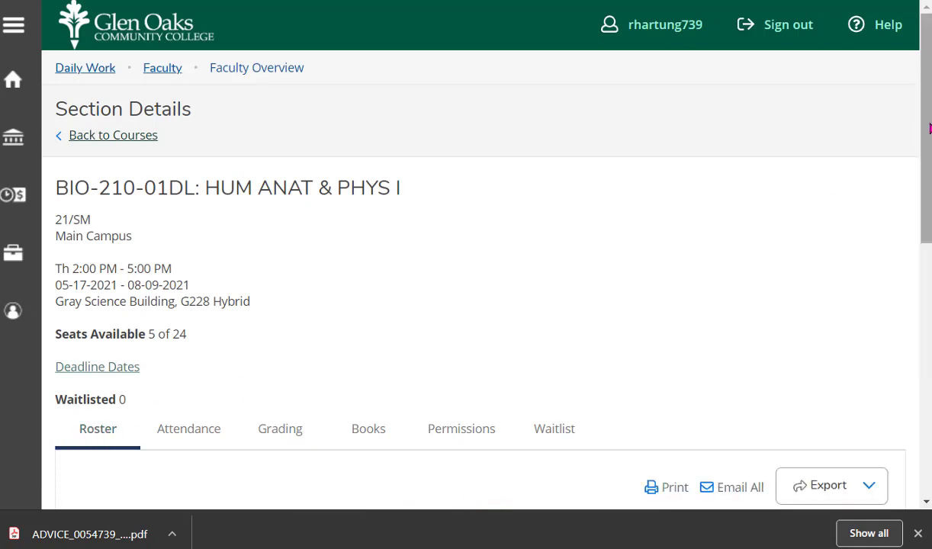
left_click_drag(927, 128, 928, 257)
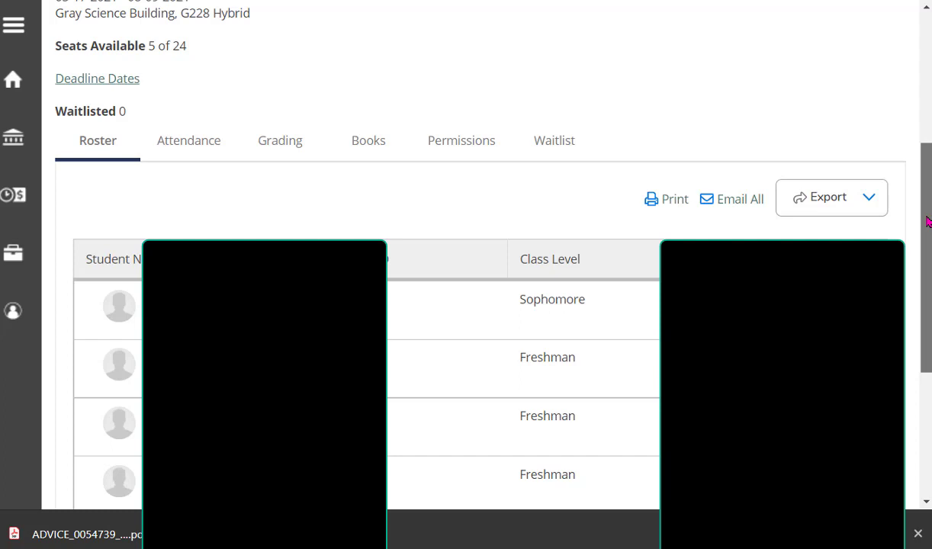
scroll(929, 221, "up", 3)
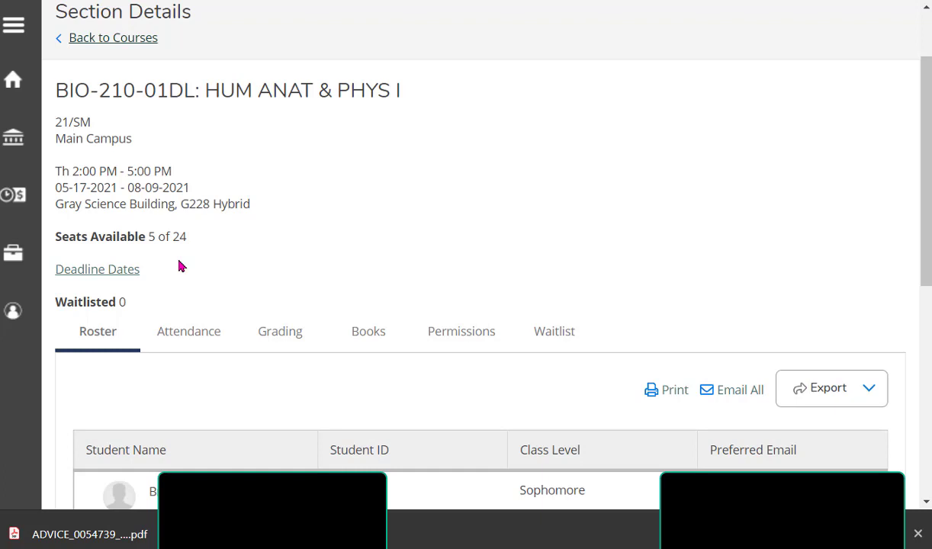
- Show the section's grading overview with missing final grades and Midterm 1 grades
left_click(282, 329)
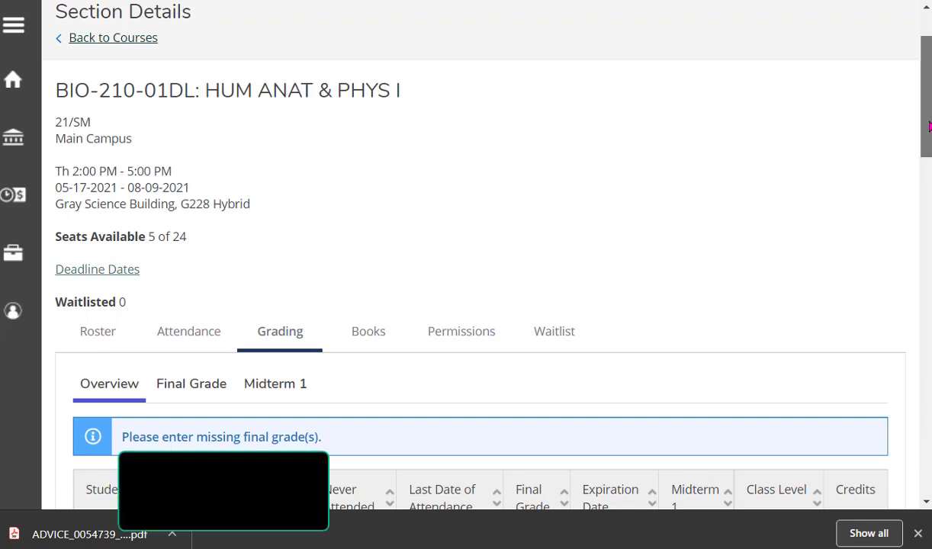
left_click_drag(929, 126, 929, 142)
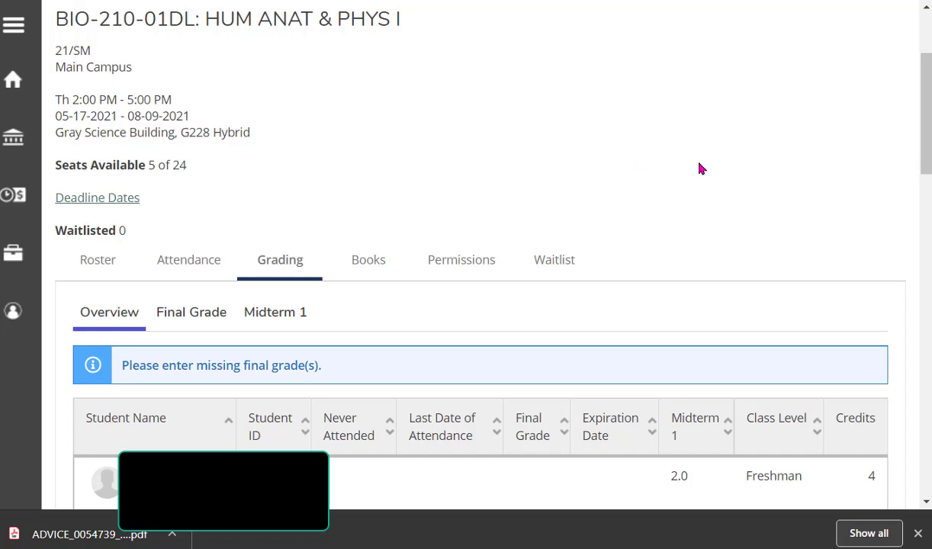
left_click_drag(925, 170, 924, 162)
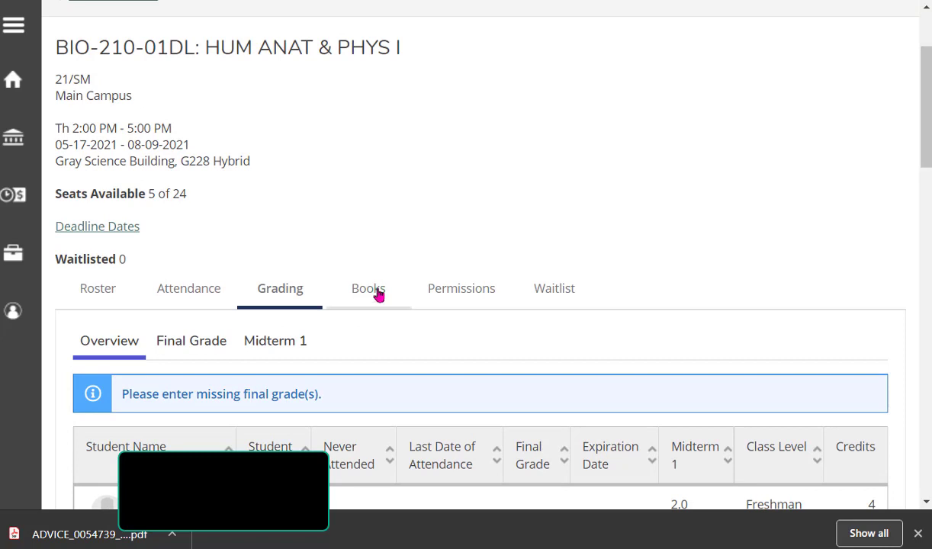
- On the Attendance tab, update all empty 07-22-2021 records to Present
left_click(194, 300)
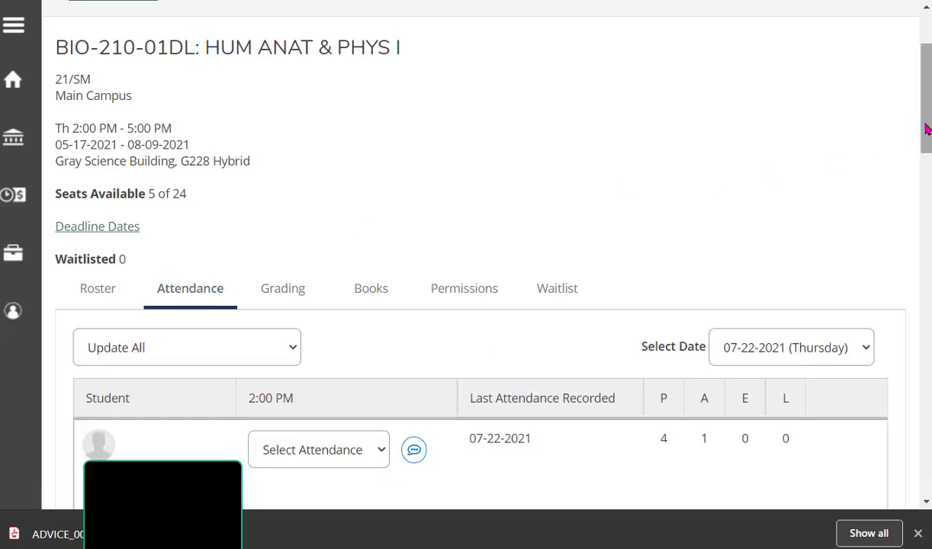
left_click_drag(926, 130, 924, 192)
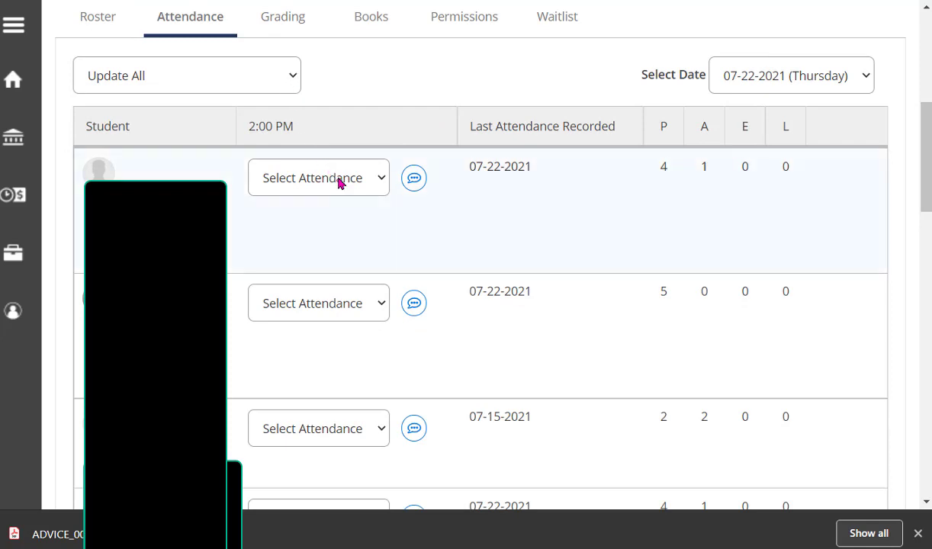
left_click(381, 187)
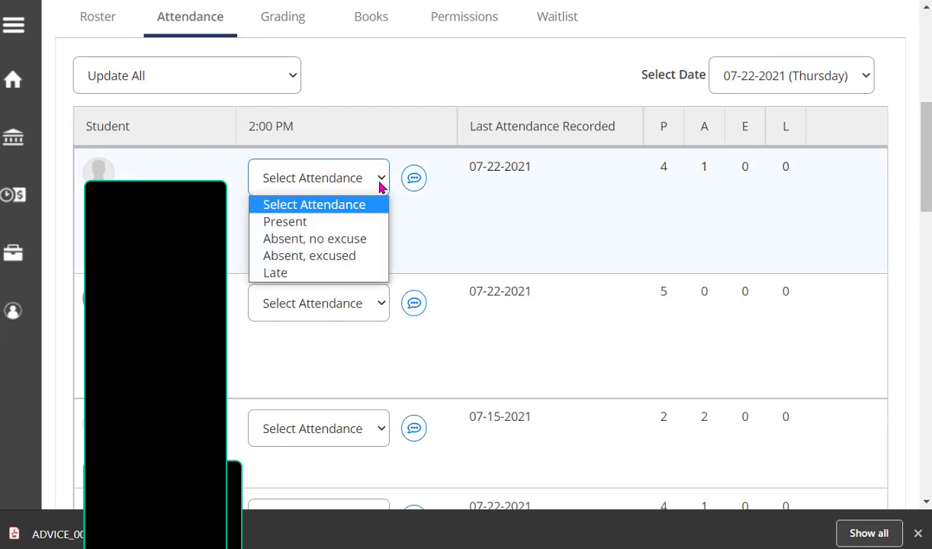
left_click(381, 187)
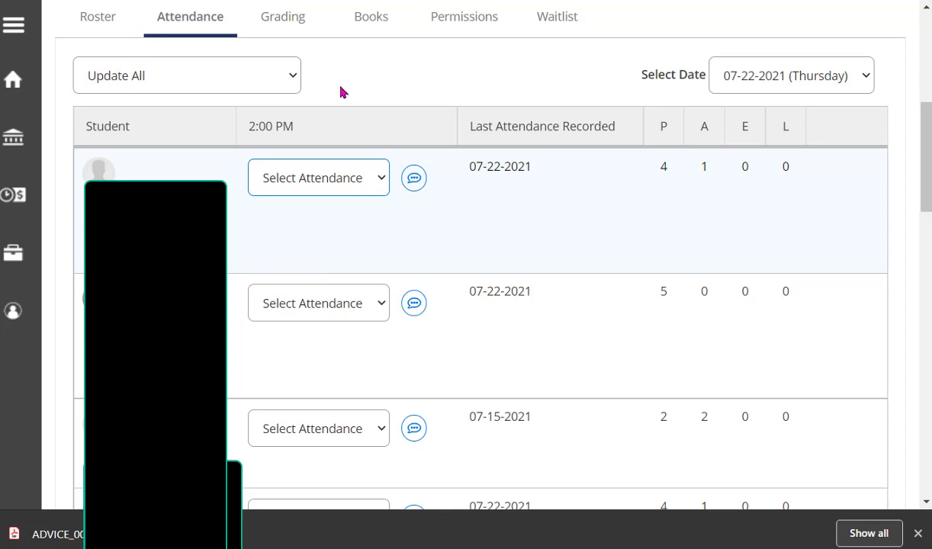
left_click(295, 79)
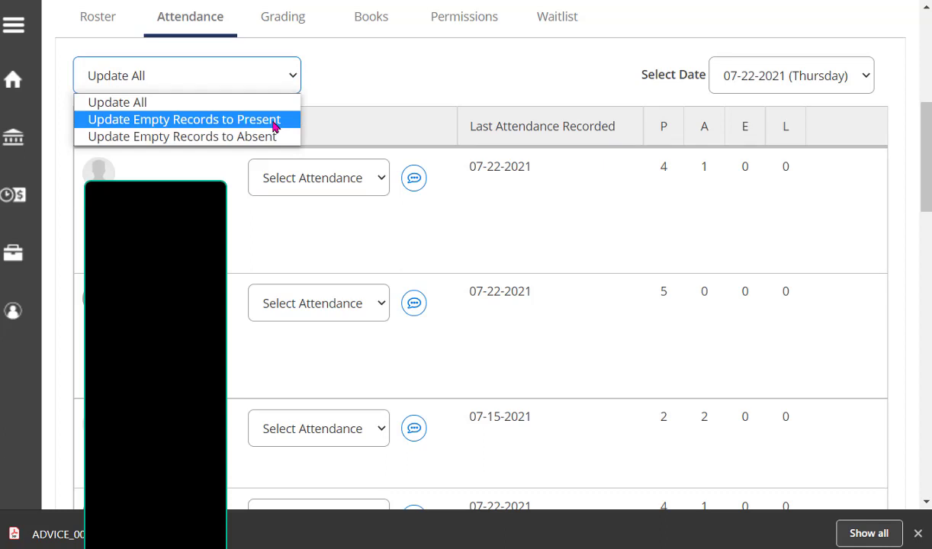
left_click(274, 127)
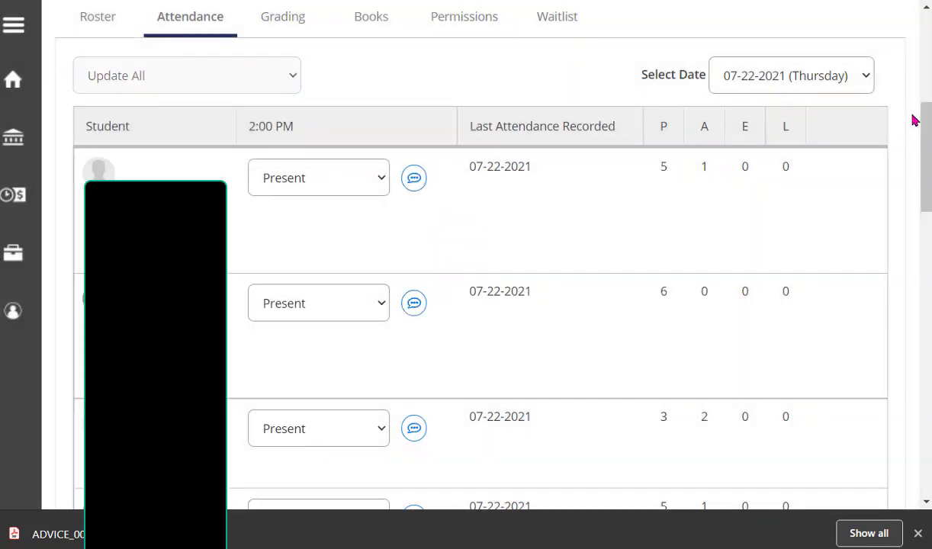
- Change the third student's attendance to Absent, no excuse
left_click_drag(926, 133, 928, 160)
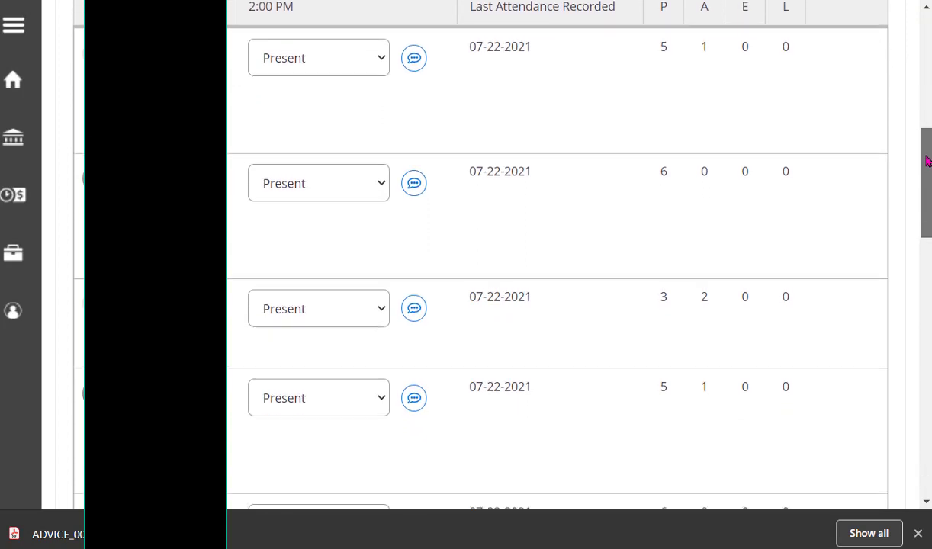
left_click(386, 315)
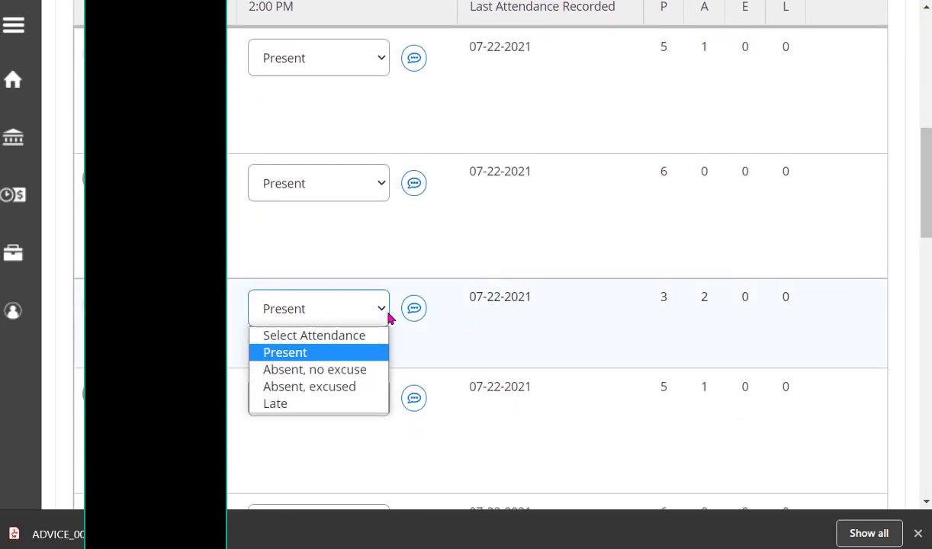
left_click(348, 370)
left_click_drag(924, 194, 924, 58)
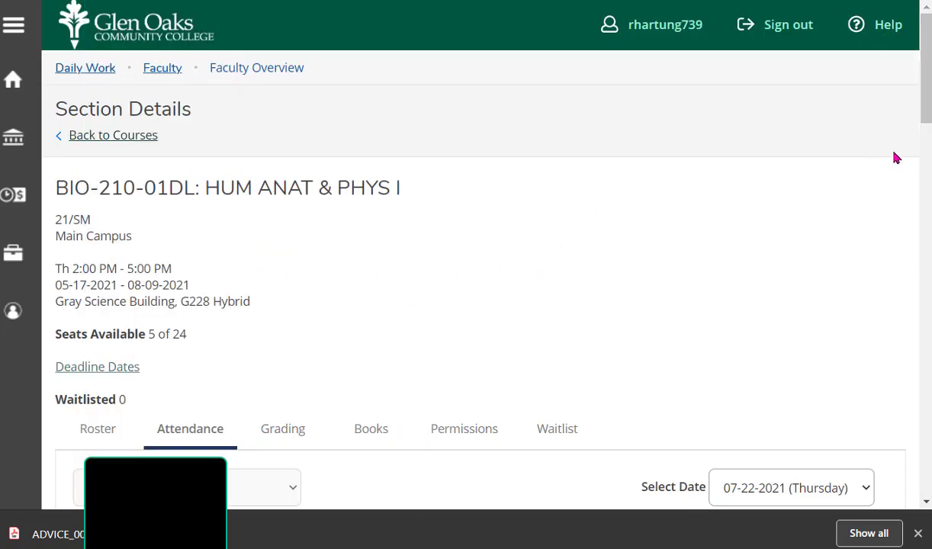
left_click_drag(928, 105, 927, 128)
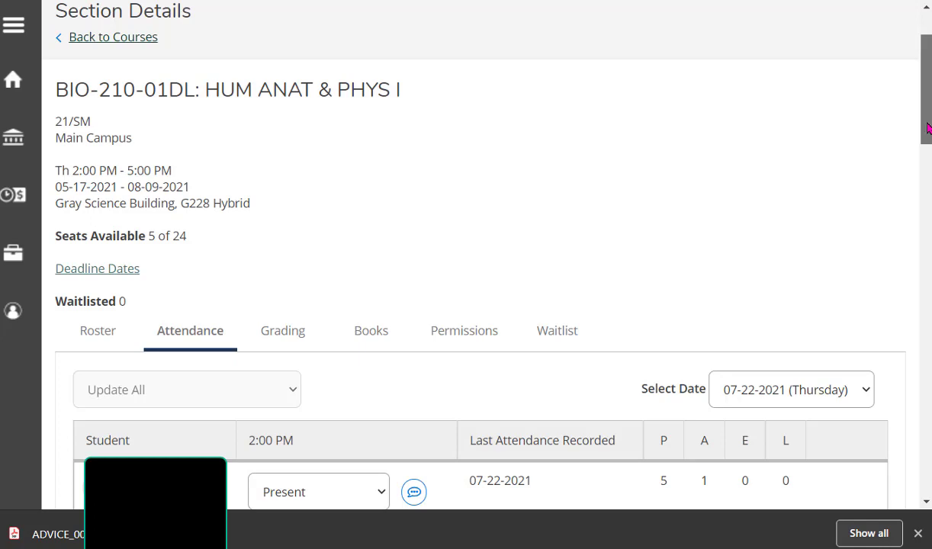
left_click_drag(929, 128, 927, 109)
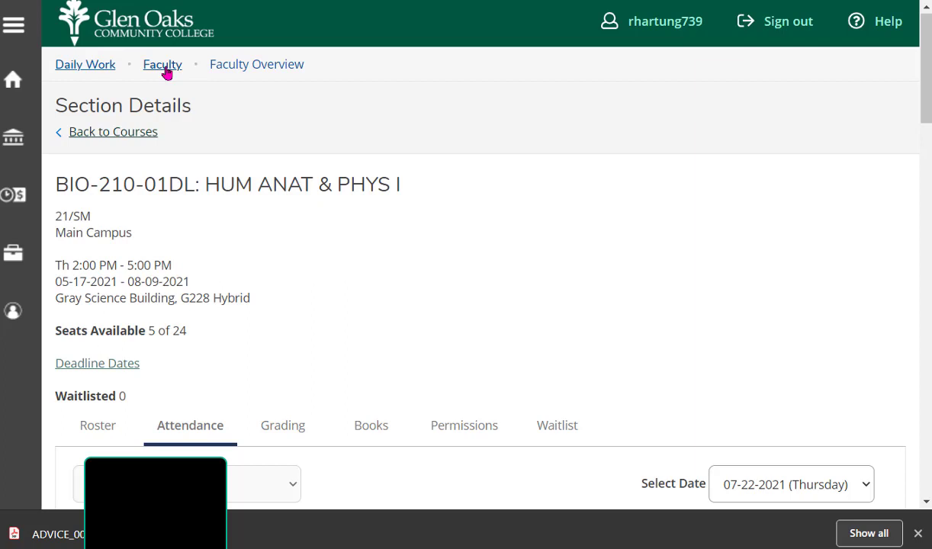
mouse_move(165, 72)
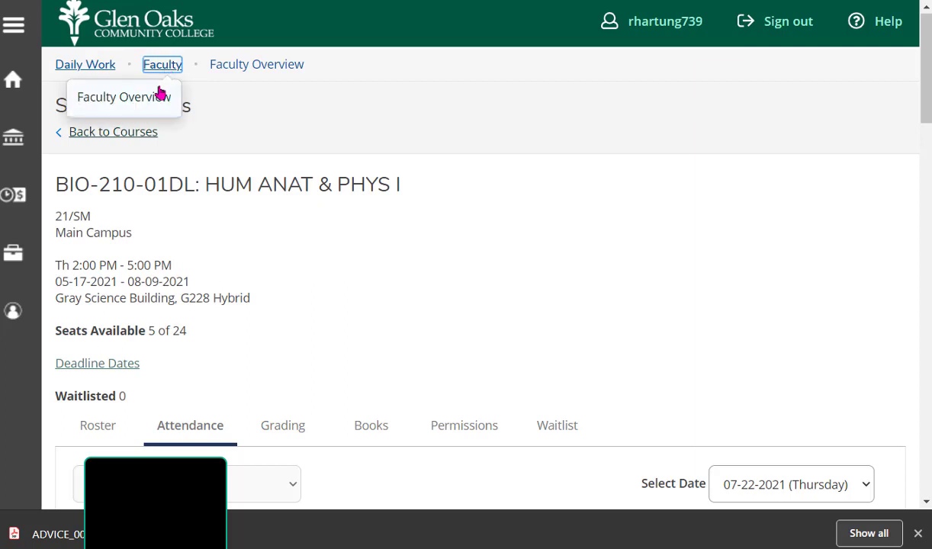
- Pass through Faculty Overview and return home via the Daily Work breadcrumb
left_click(158, 94)
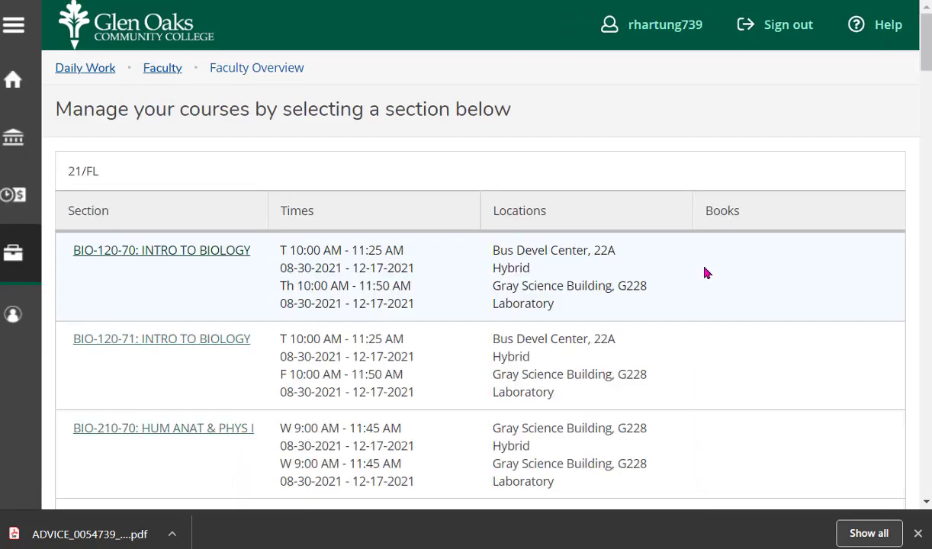
left_click(145, 71)
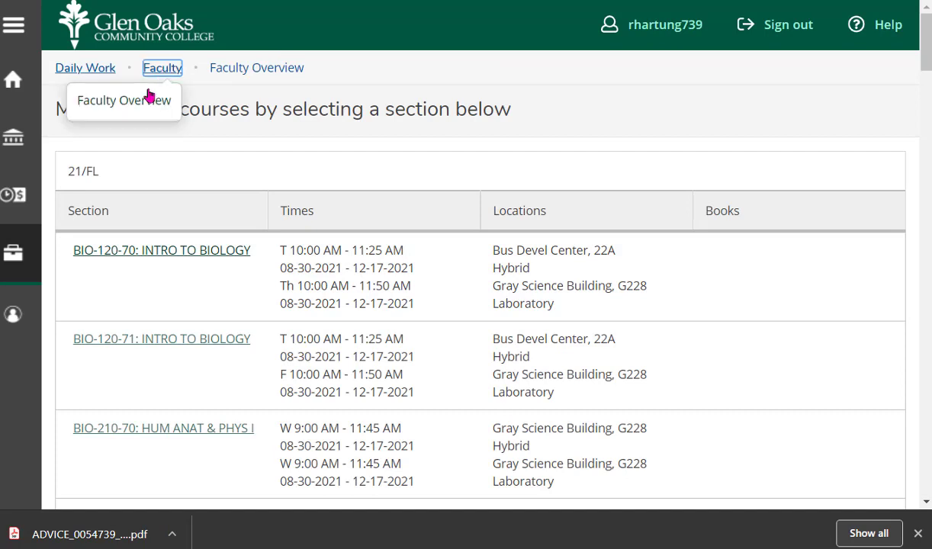
left_click(80, 67)
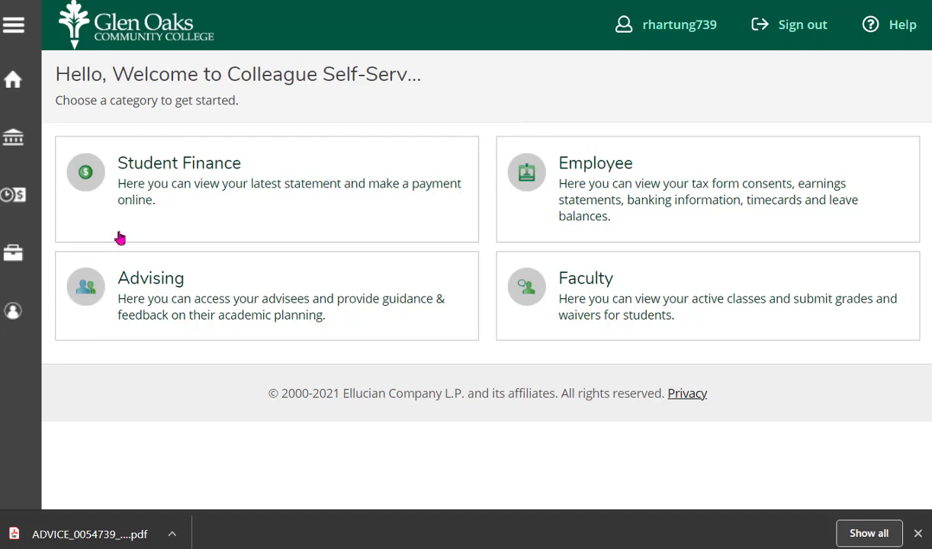
- Browse the sidebar's Student Finance and Employment menus, then open Employee Overview
left_click(12, 137)
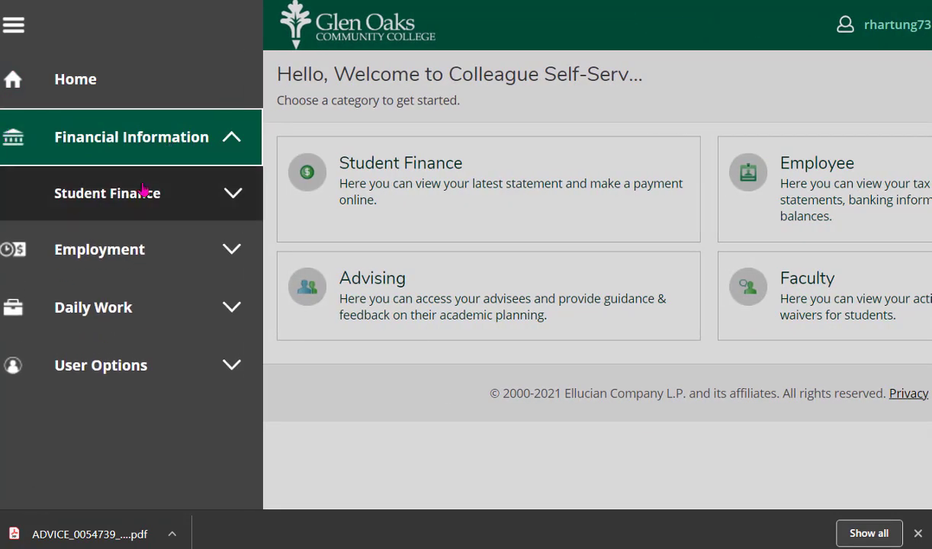
left_click(146, 190)
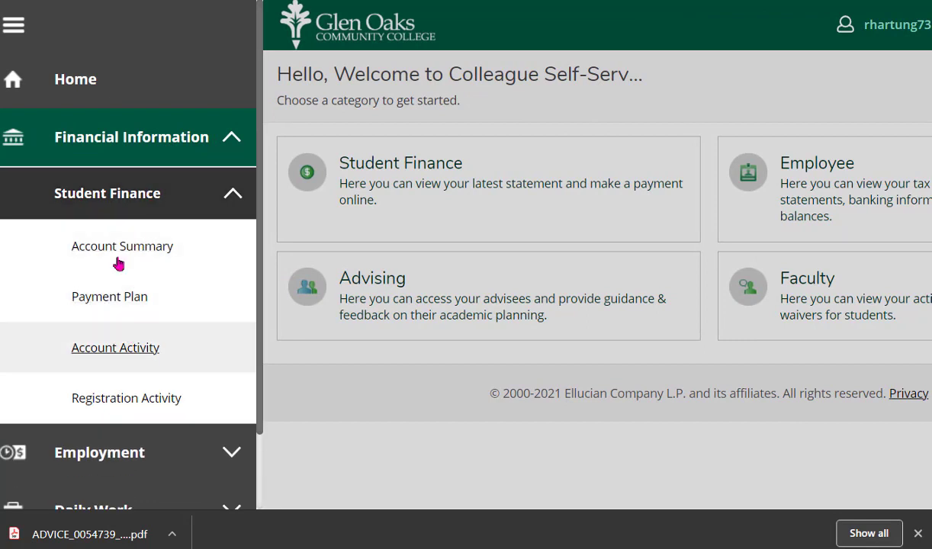
left_click(229, 142)
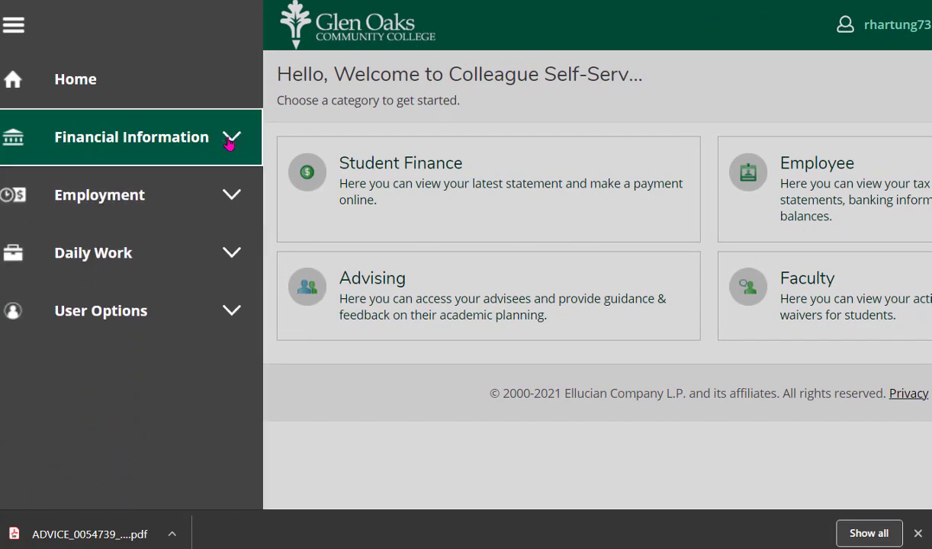
left_click(236, 194)
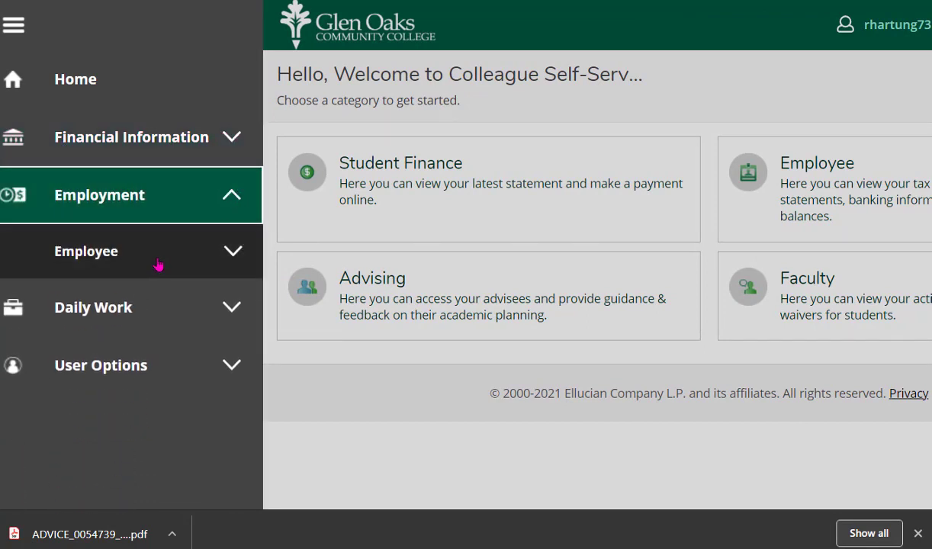
left_click(204, 255)
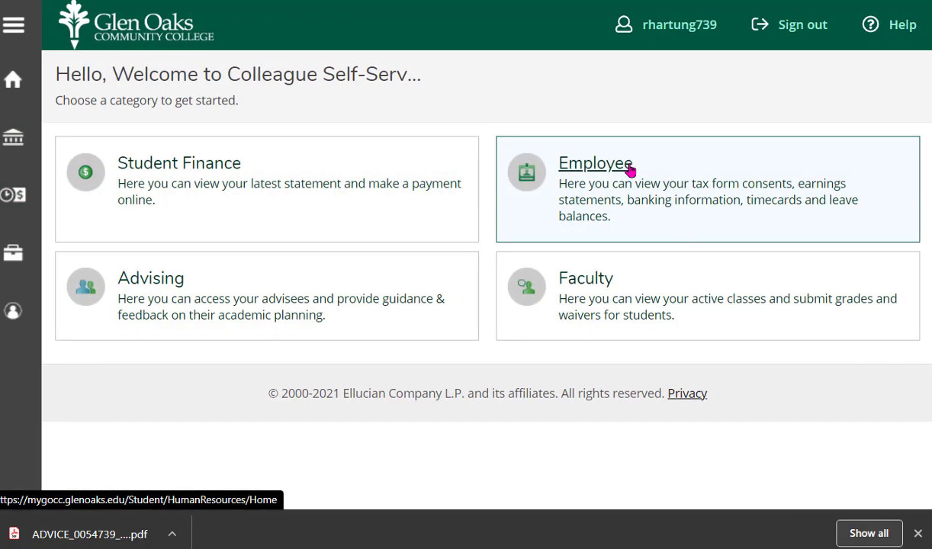
left_click(627, 173)
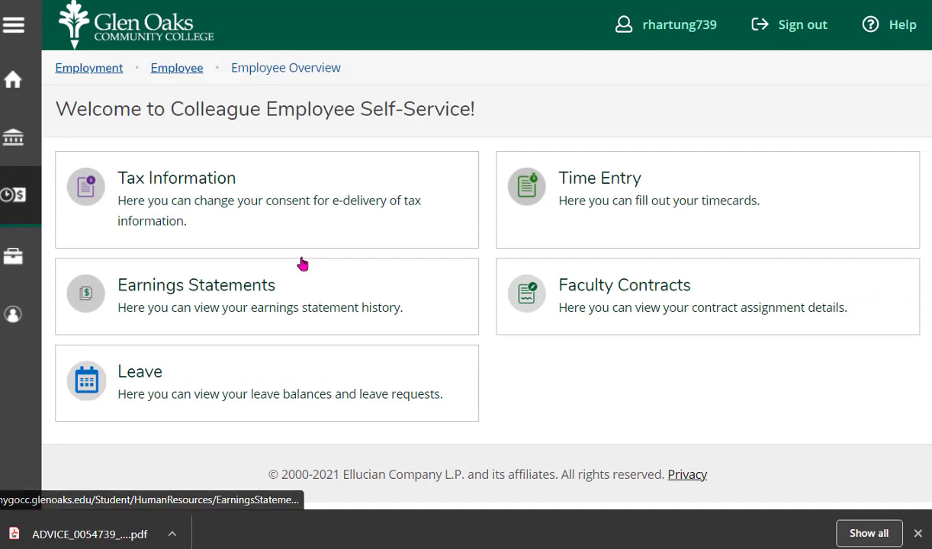
- Re-expand Employment > Employee in the sidebar to list its pages
left_click(20, 199)
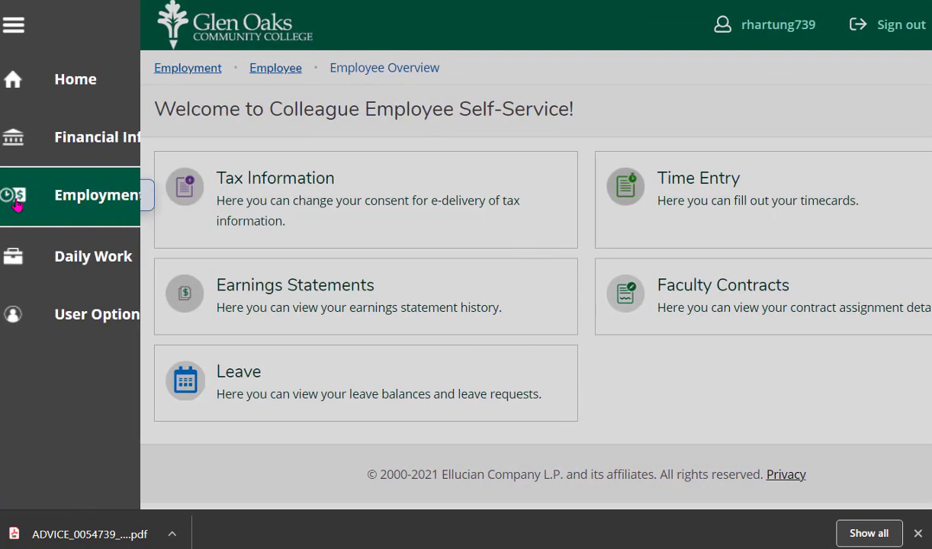
left_click(229, 202)
left_click(229, 201)
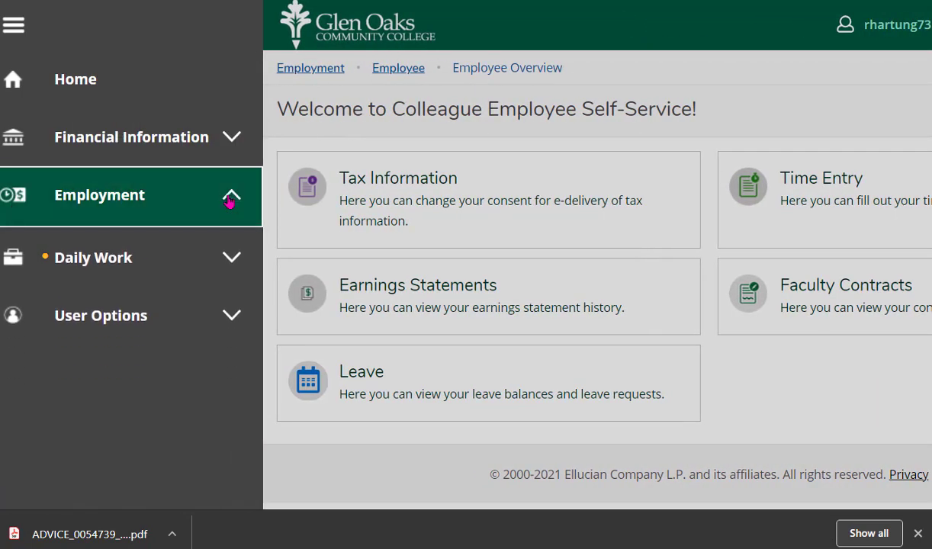
left_click(231, 261)
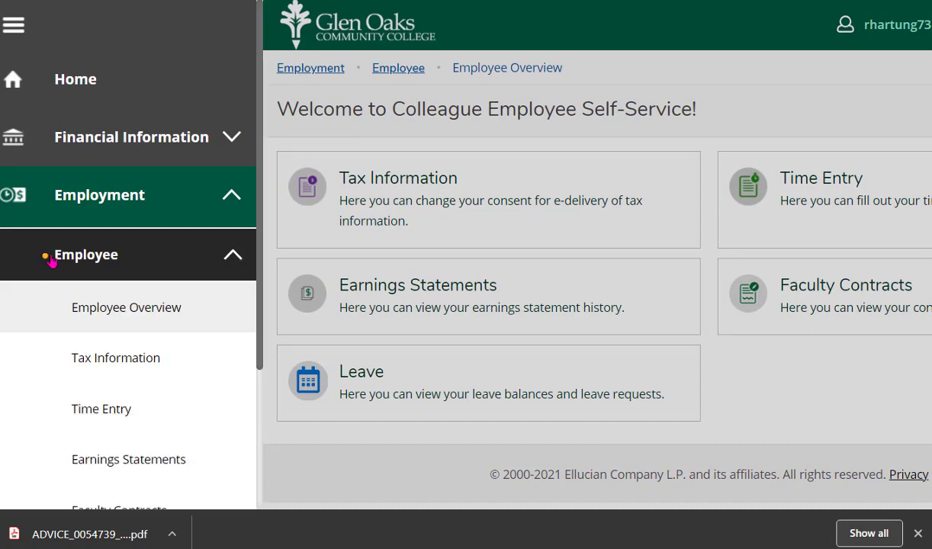
left_click_drag(261, 268, 250, 358)
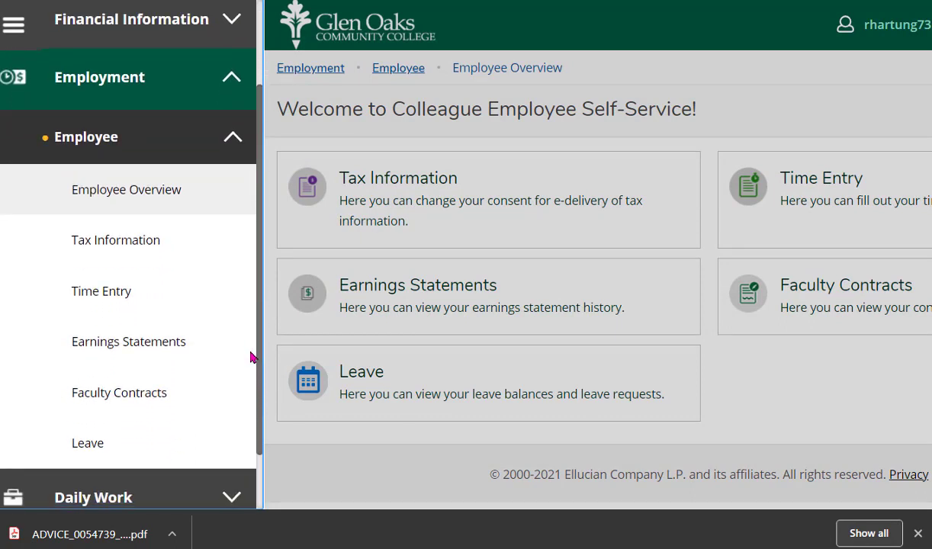
- Open Tax Information and scroll through the W-2 statements from 2020 back to 2013
left_click(126, 241)
scroll(602, 181, "down", 3)
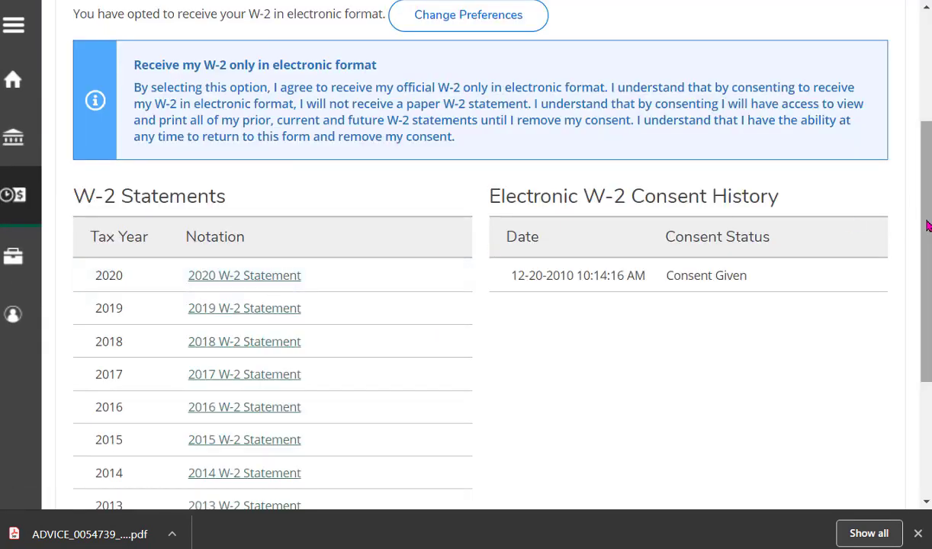
left_click_drag(929, 217, 926, 94)
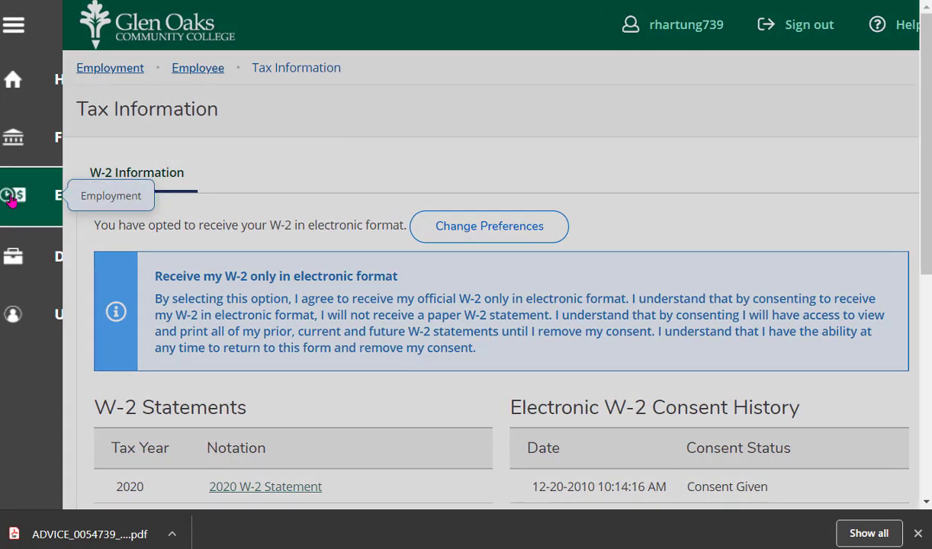
- Return to Employee Overview through Employment > Employee in the sidebar
left_click(13, 196)
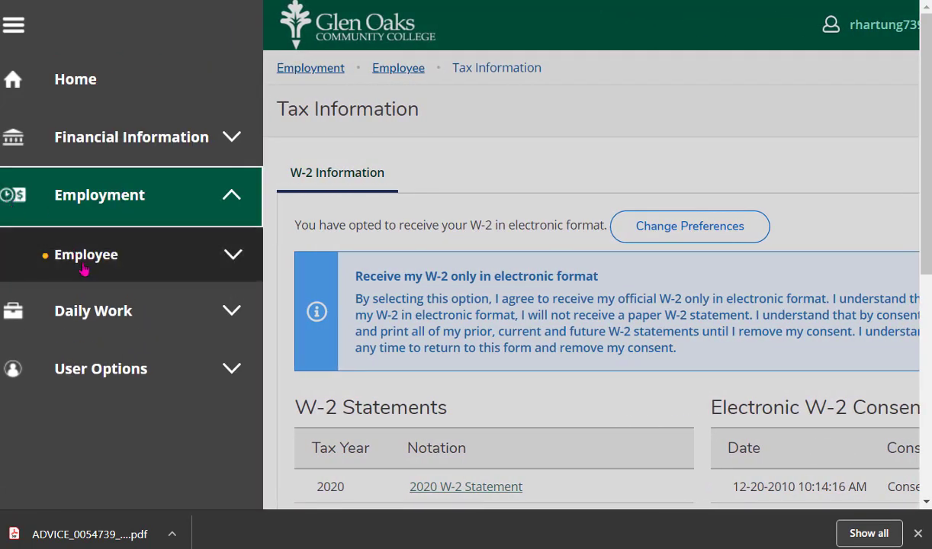
left_click(91, 263)
left_click(106, 307)
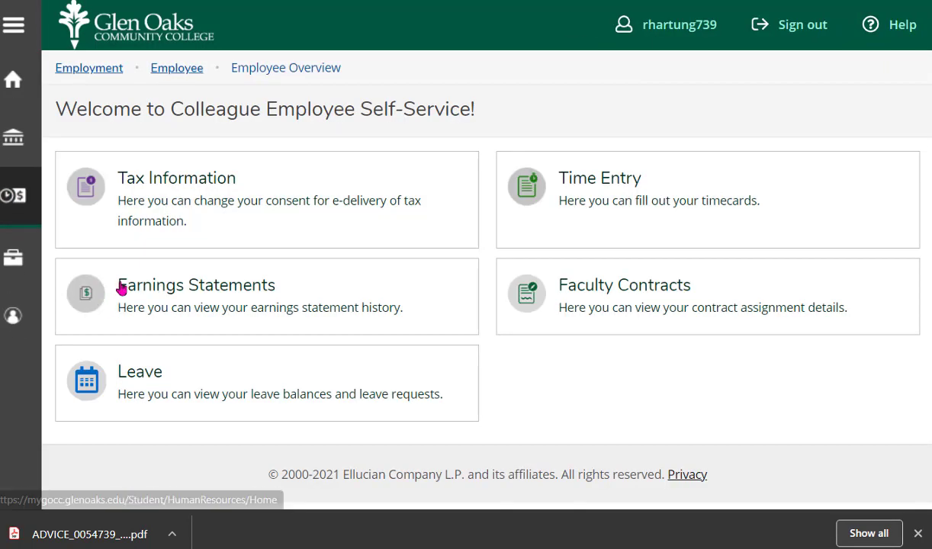